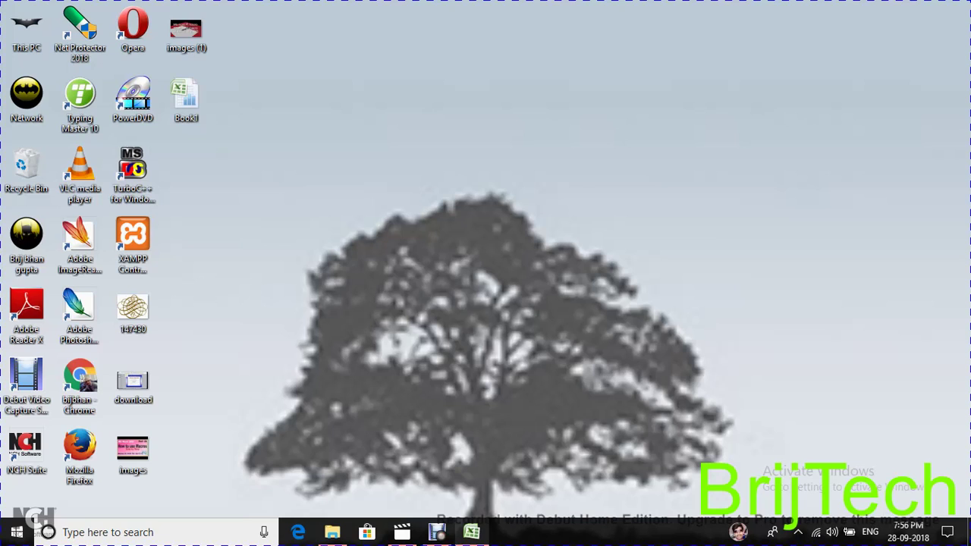
Restore the Book1 workbook window from the taskbar.
click(471, 532)
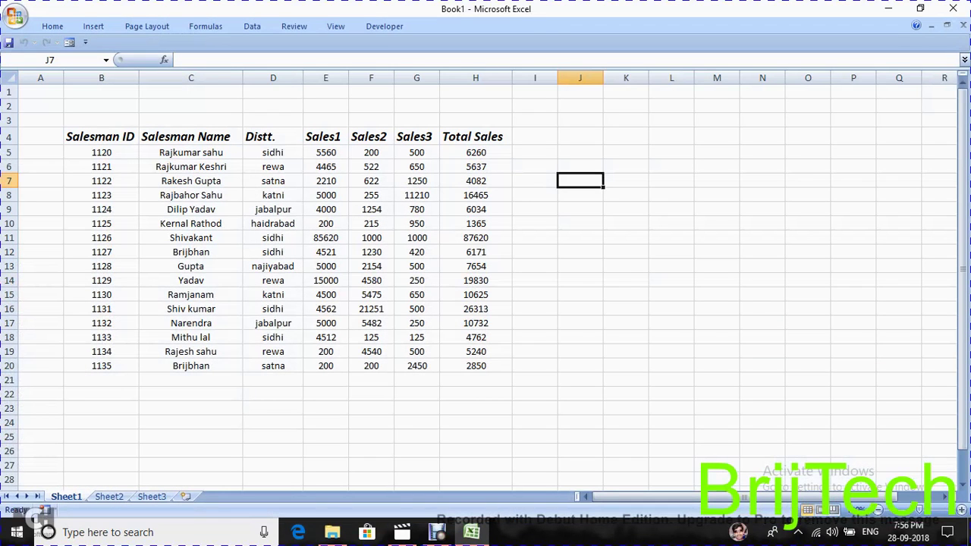
Highlight the Total Sales, Sales2, name and district columns in turn, then select B4:H20.
drag(101, 137, 475, 366)
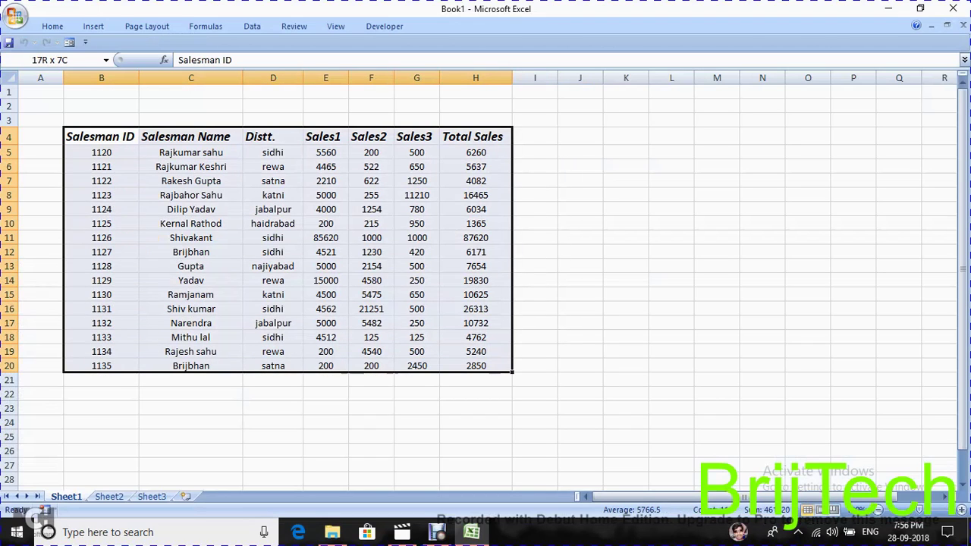
click(535, 252)
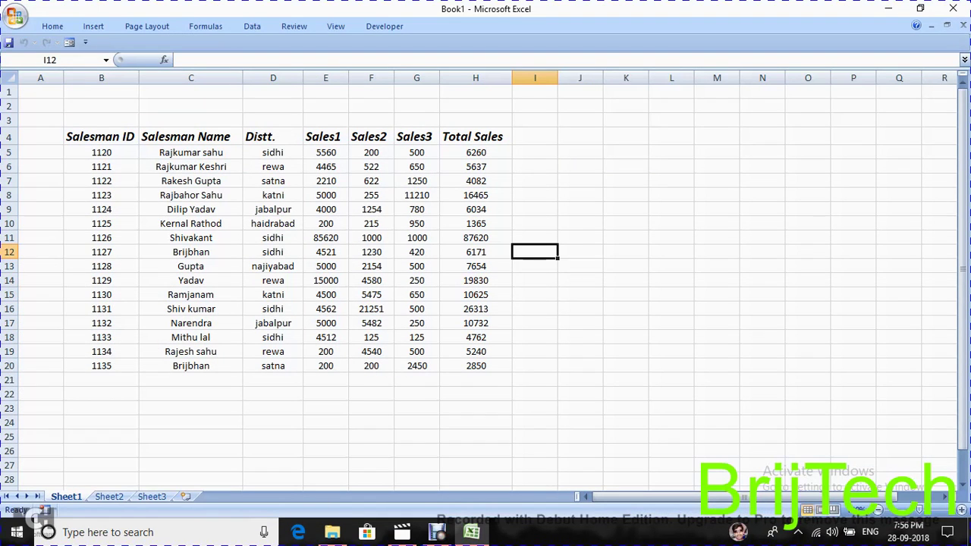
mouse_move(101, 136)
mouse_down()
mouse_move(416, 365)
mouse_move(476, 366)
mouse_up()
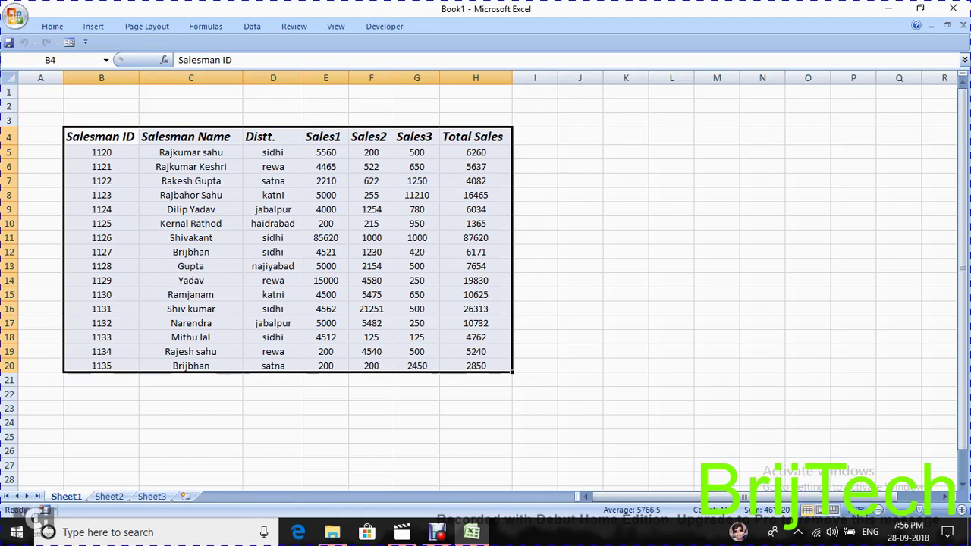
click(535, 136)
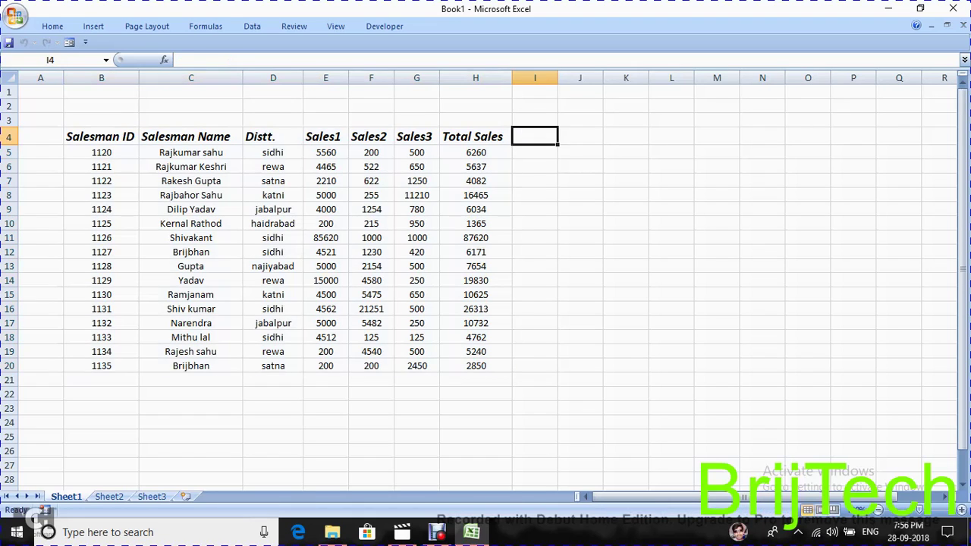
drag(476, 137, 475, 365)
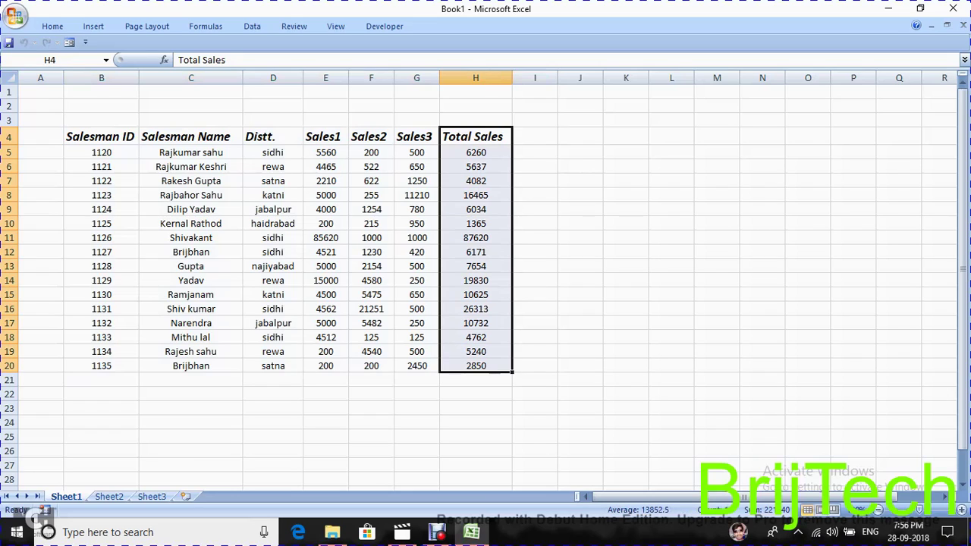
click(535, 279)
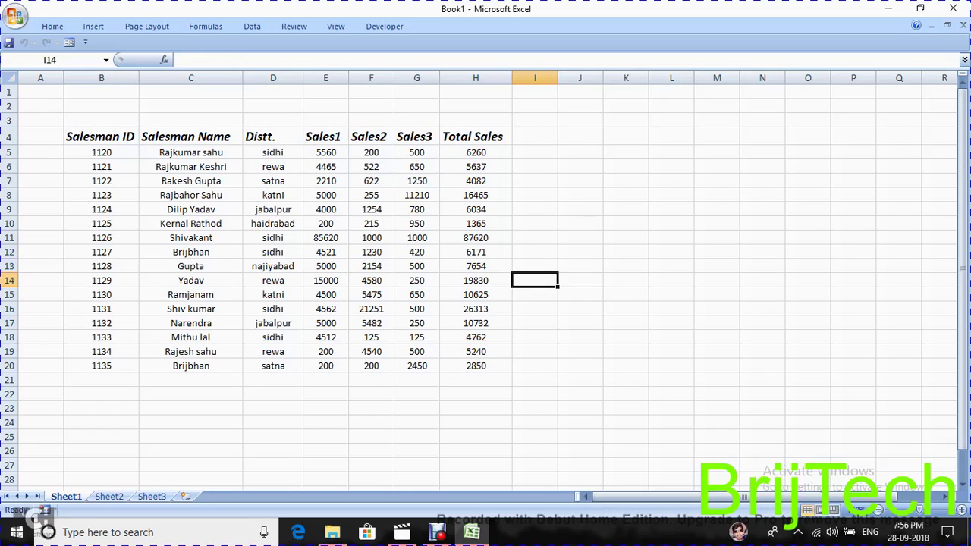
drag(371, 153, 371, 365)
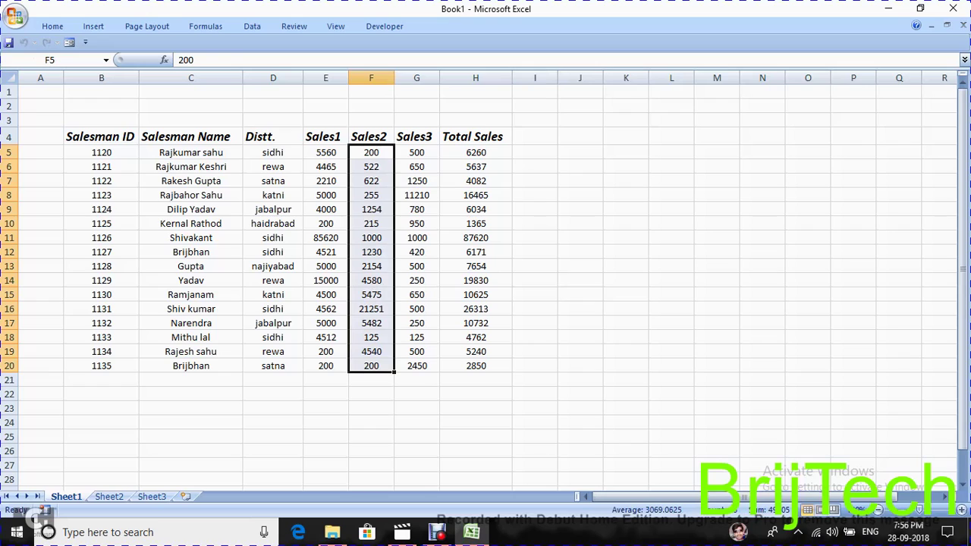
drag(191, 152, 190, 366)
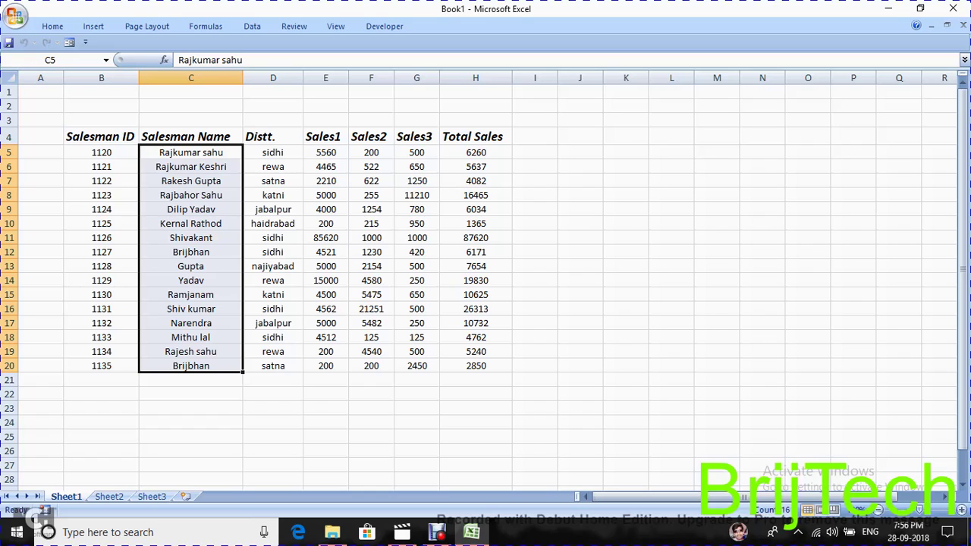
drag(273, 152, 273, 366)
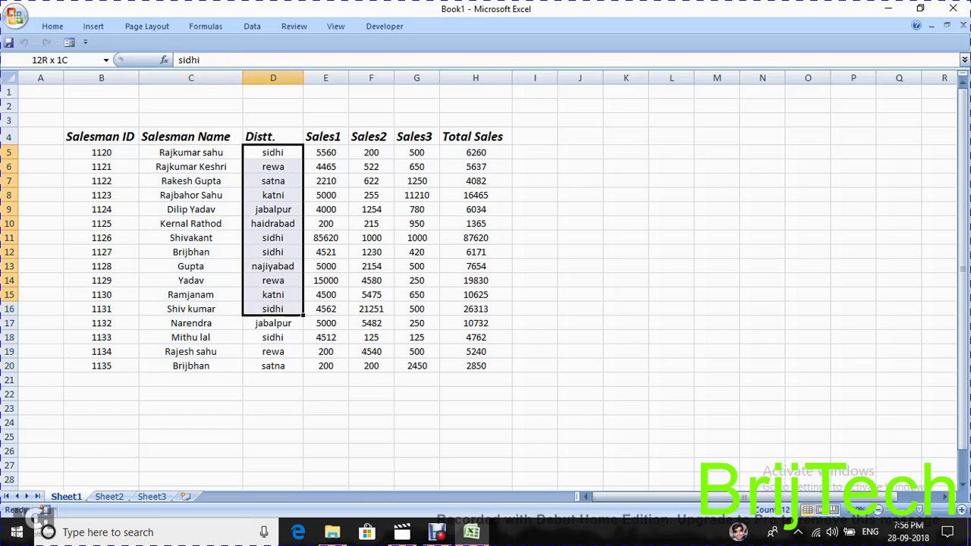
click(535, 252)
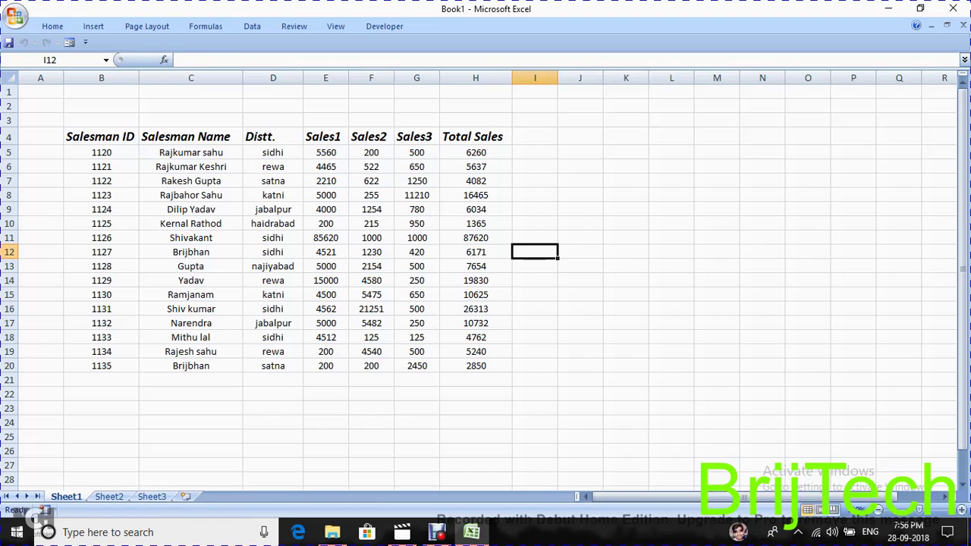
drag(101, 137, 476, 366)
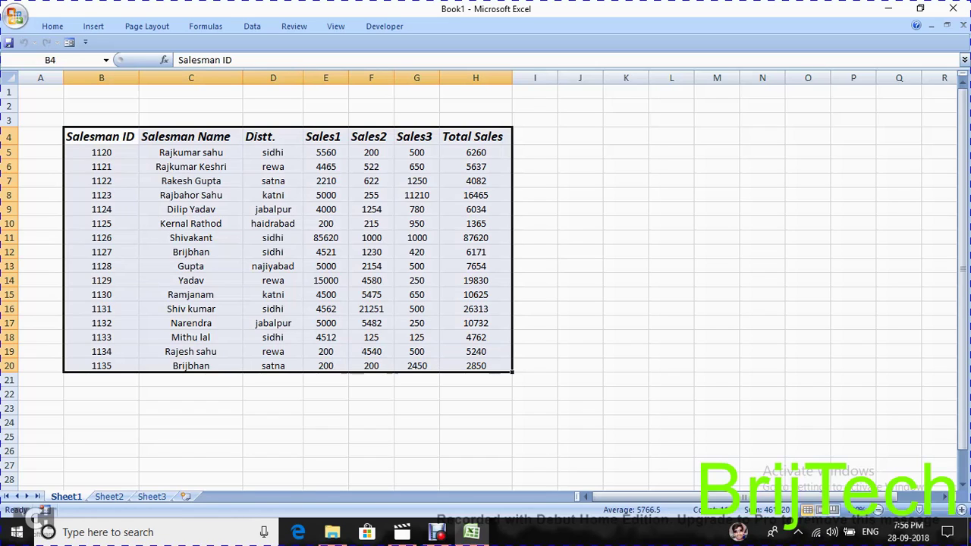
Turn on Data > Filter for the B4:H20 table, then review the Sales3 and Total Sales cells.
click(252, 26)
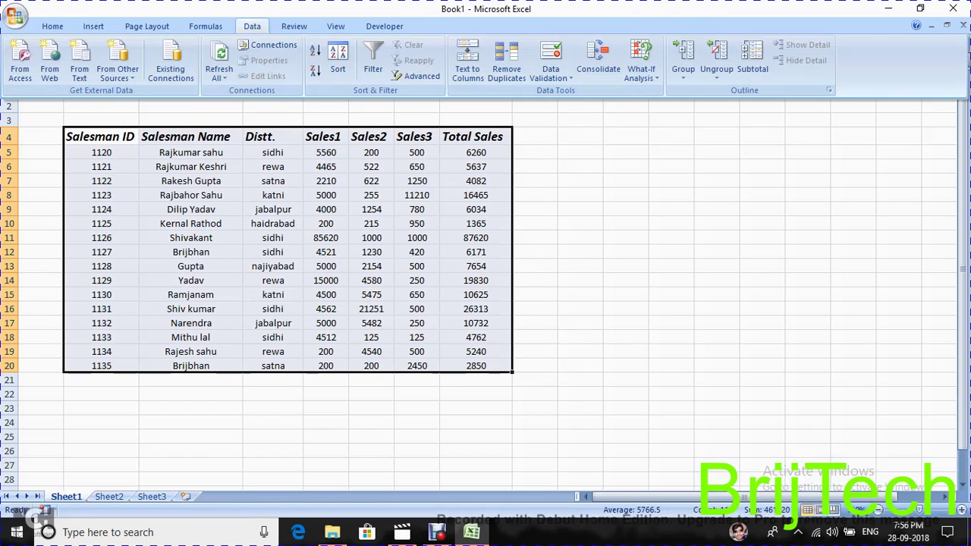
click(372, 61)
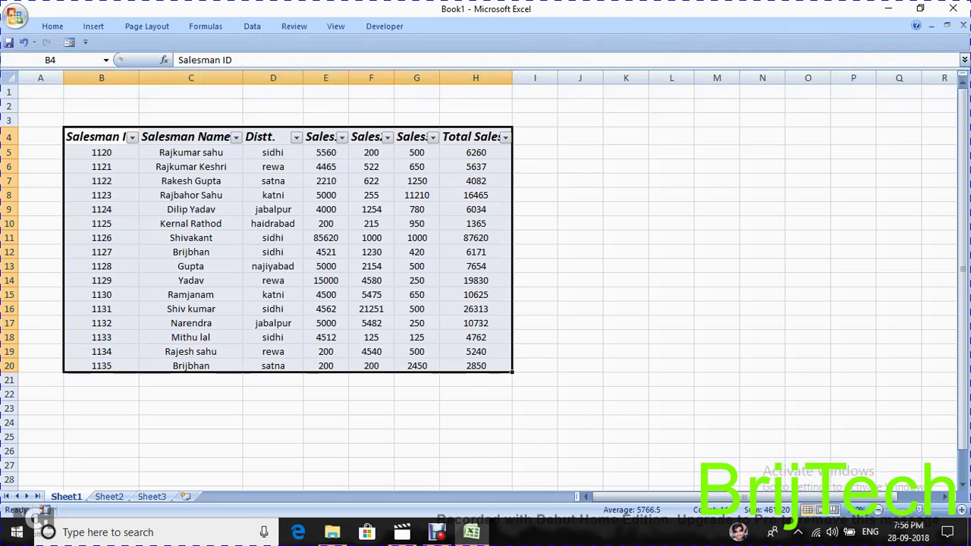
click(534, 137)
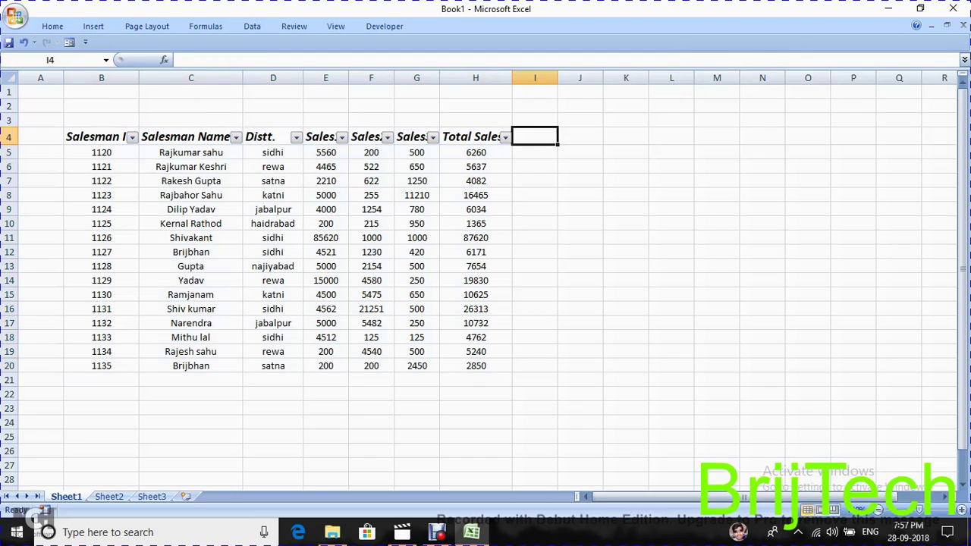
click(475, 166)
click(416, 180)
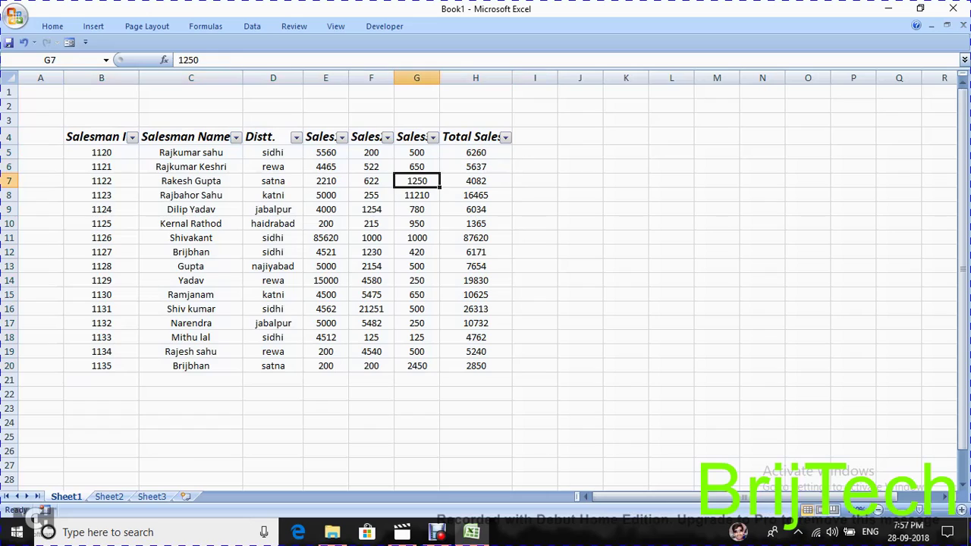
click(476, 136)
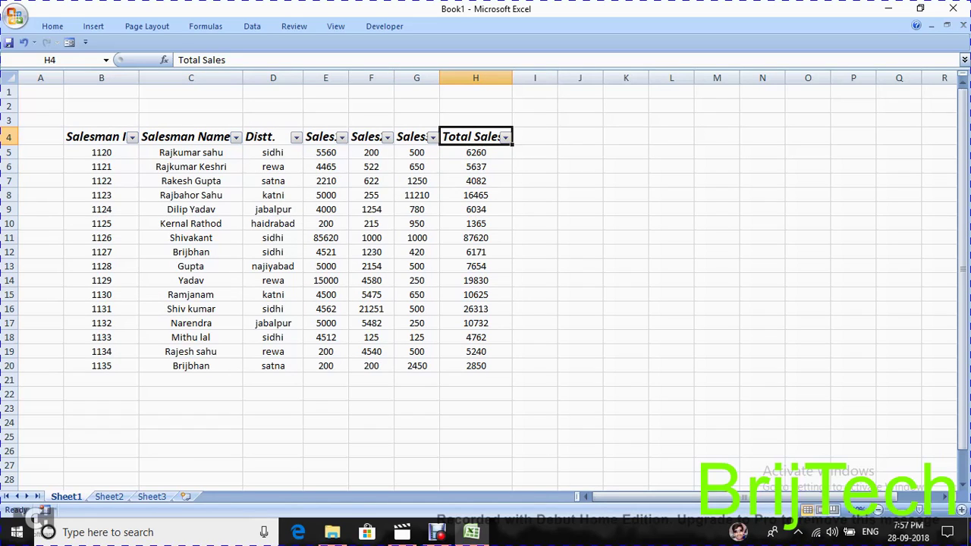
Cancel a started Salesman ID Equals number filter, then show the Distt. Text Filters list.
click(132, 137)
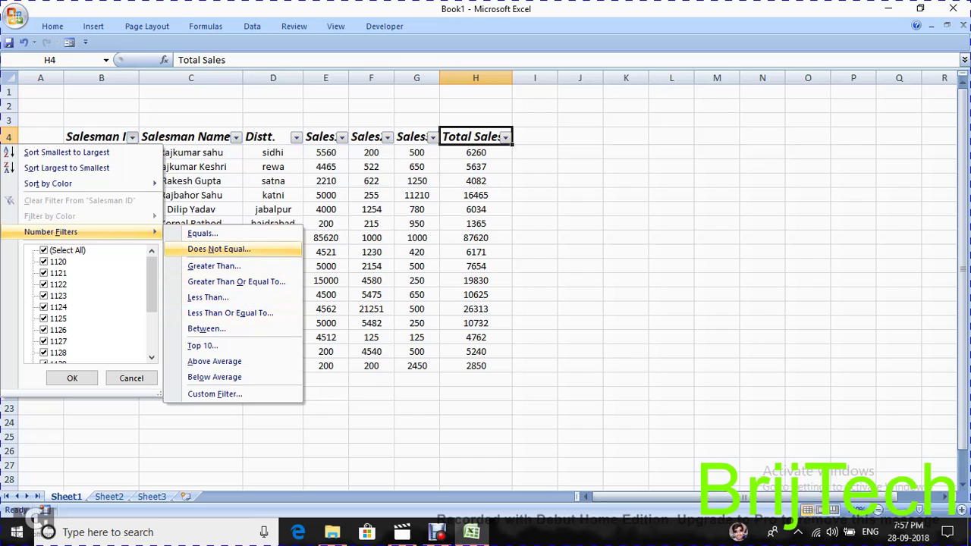
click(203, 234)
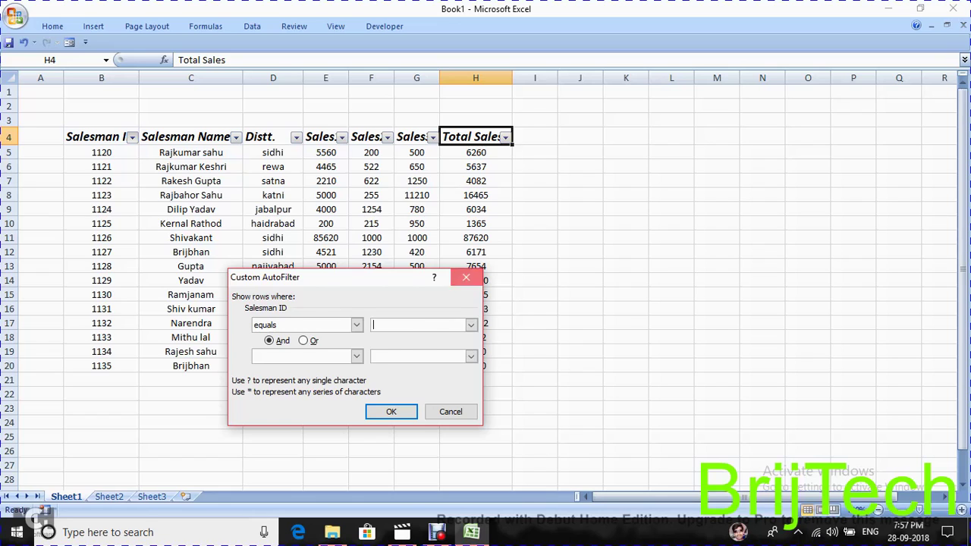
click(465, 277)
click(296, 137)
mouse_move(183, 231)
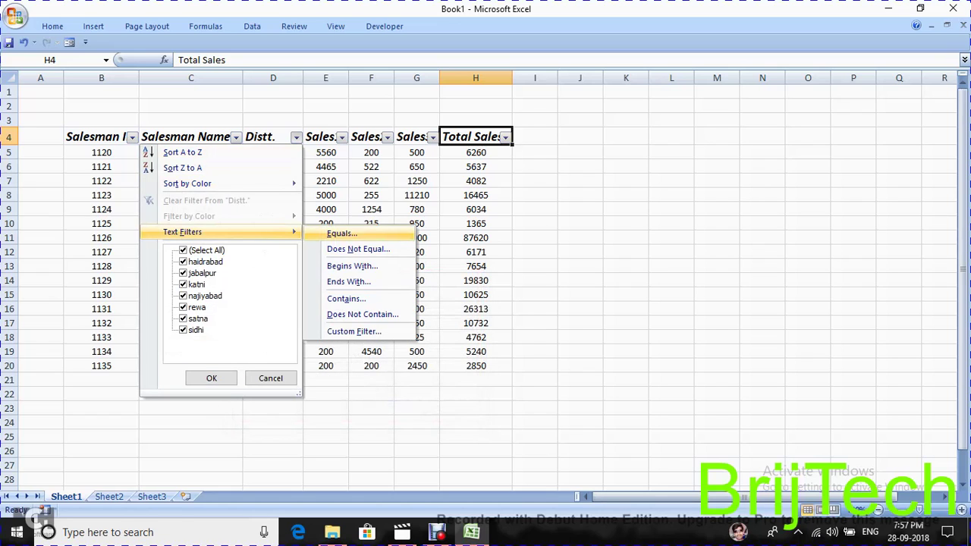
Filter Distt. to equal 'sidhi', then undo it so all 16 rows return.
click(341, 233)
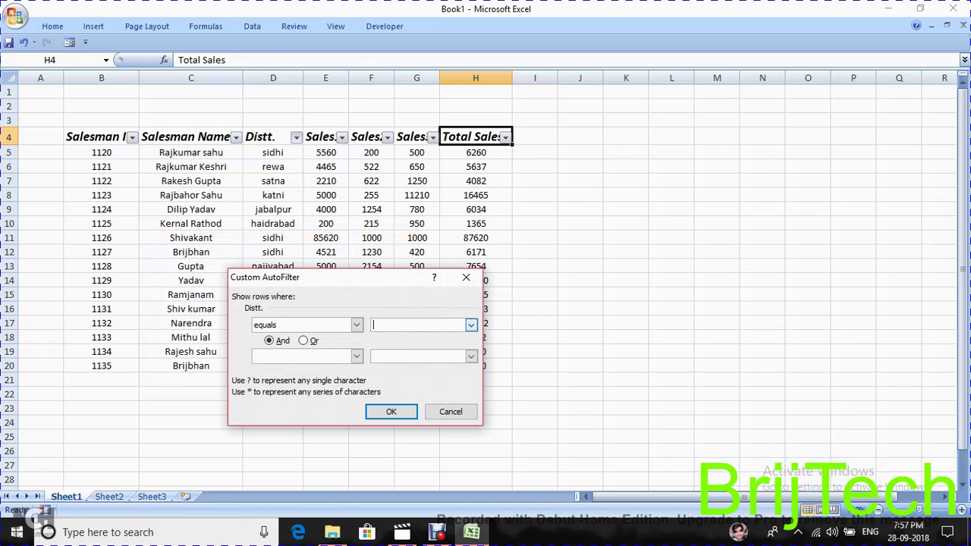
text(sidhi)
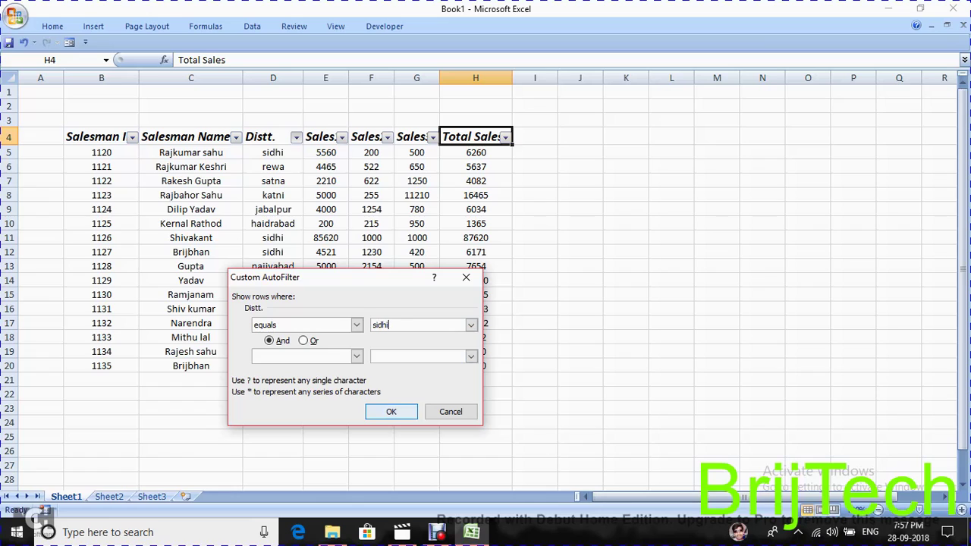
click(390, 411)
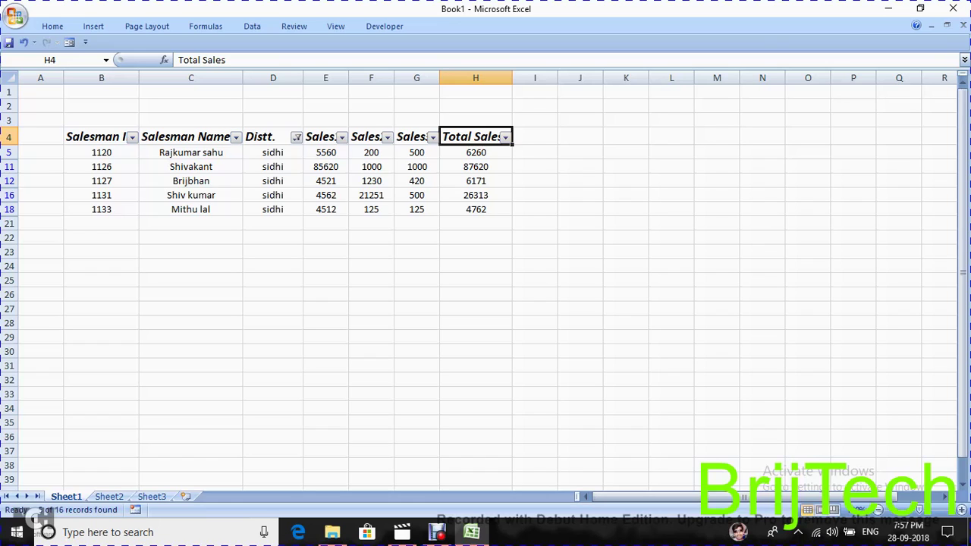
key(ctrl+z)
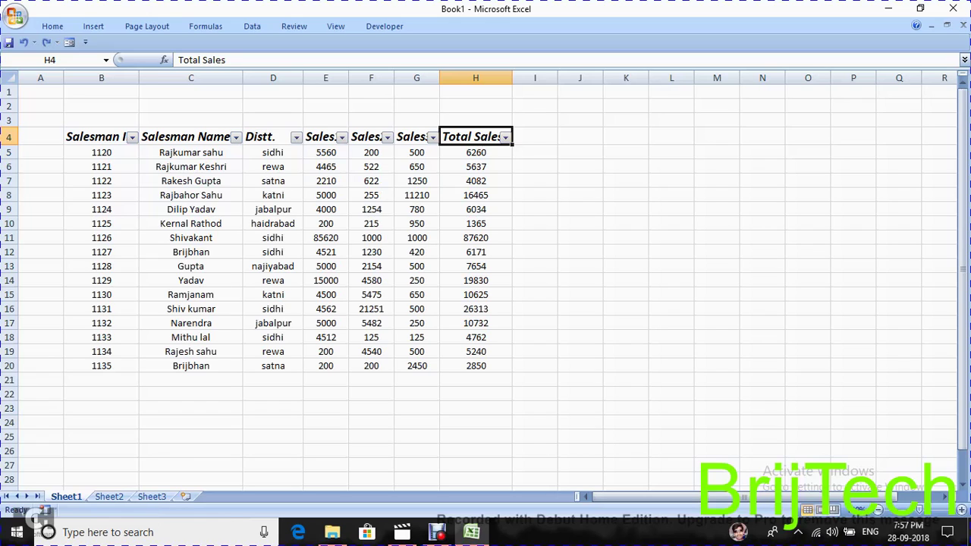
Apply a Sales2 Greater Than 1000 number filter, leaving 8 of 16 rows visible.
click(386, 136)
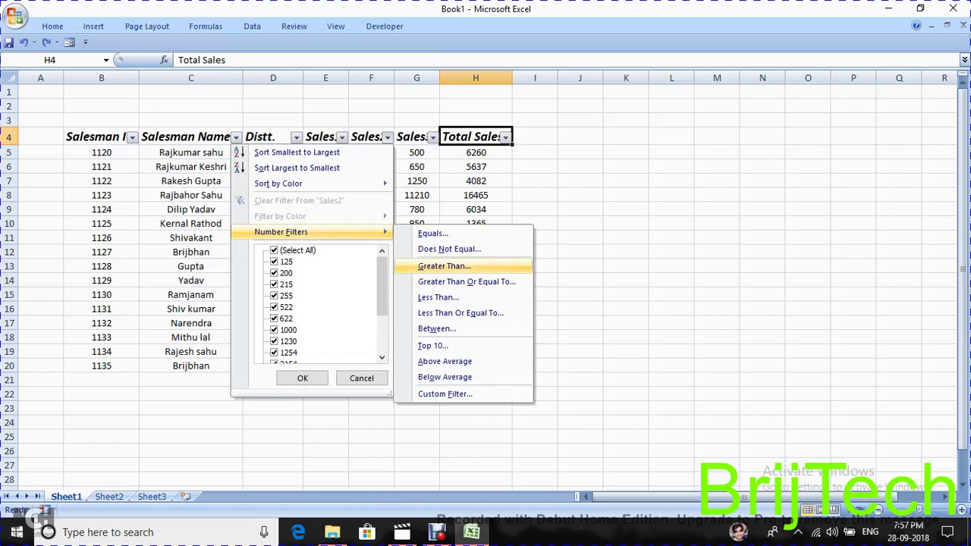
click(443, 265)
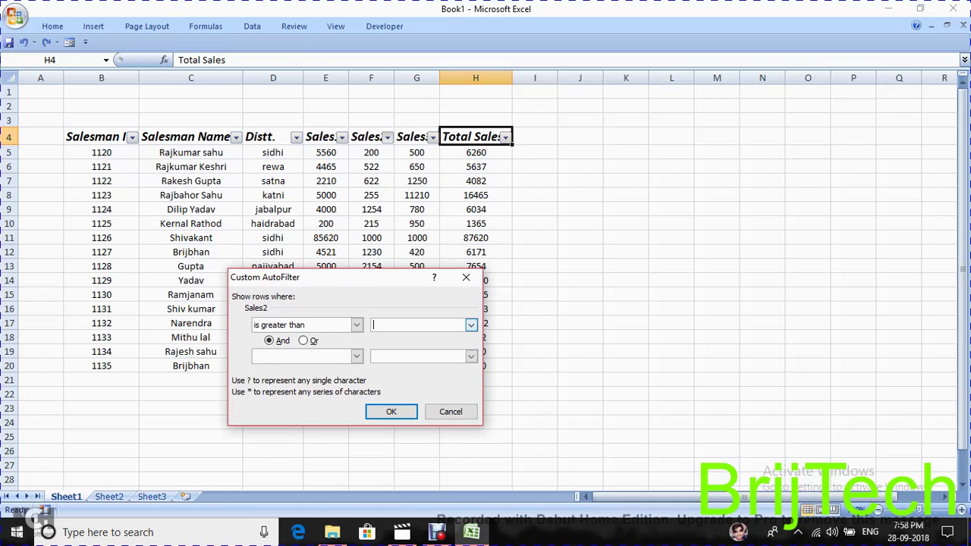
text(2)
key(BackSpace)
text(1)
text(000)
click(390, 411)
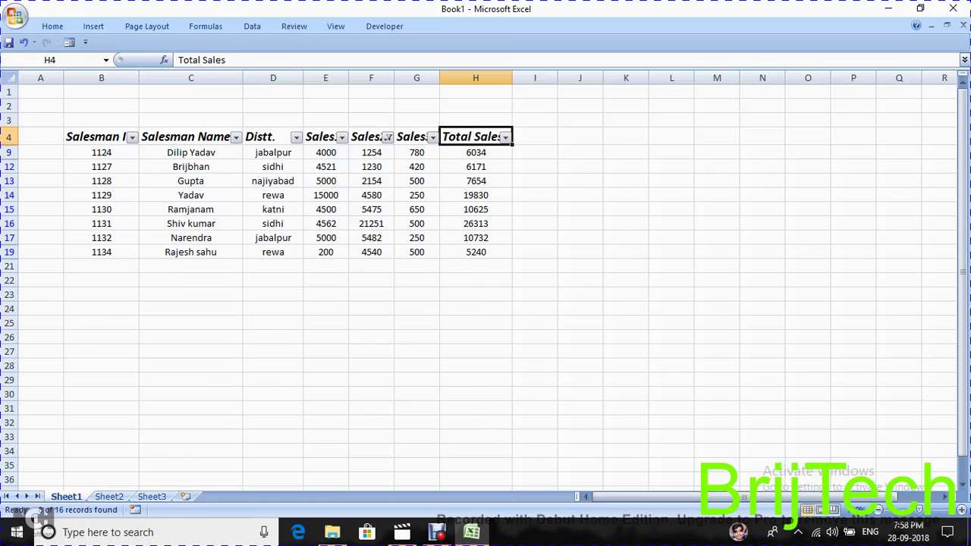
key(ctrl+c)
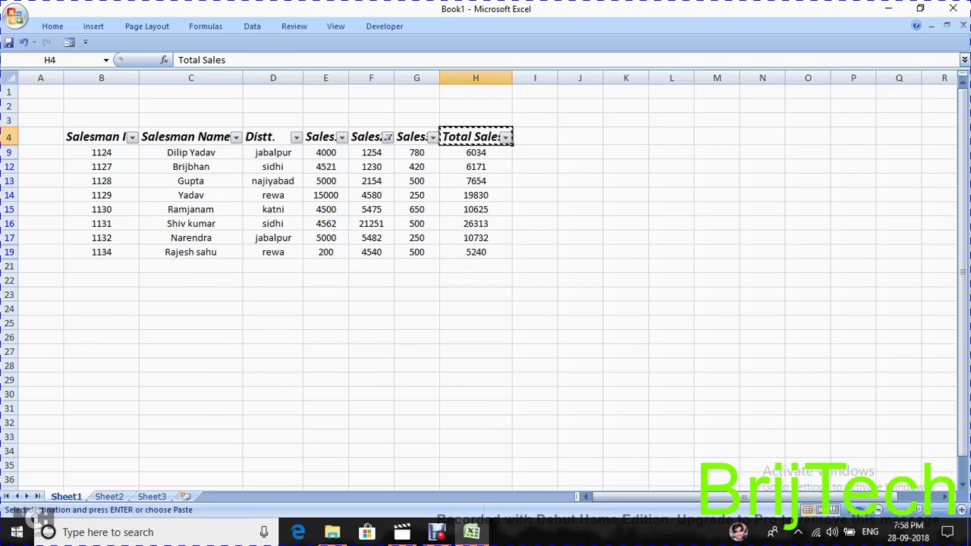
Undo the Sales2 filter and apply Sales3 Less Than 1000, leaving 12 rows visible.
key(ctrl+z)
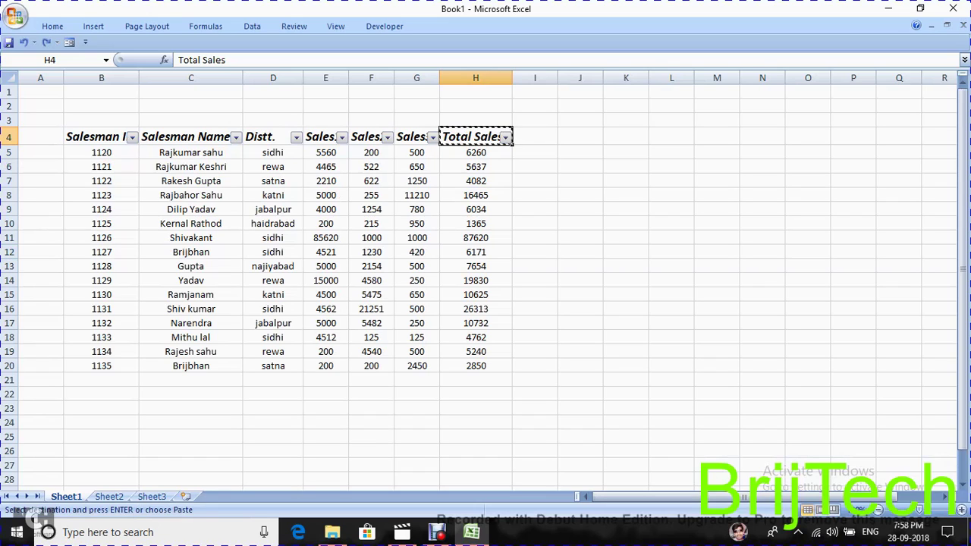
click(388, 138)
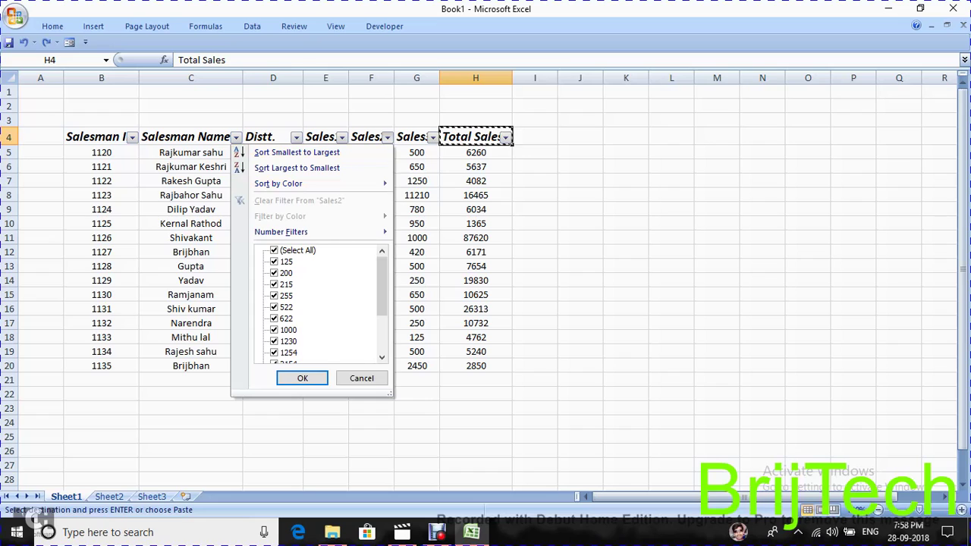
click(302, 378)
click(433, 137)
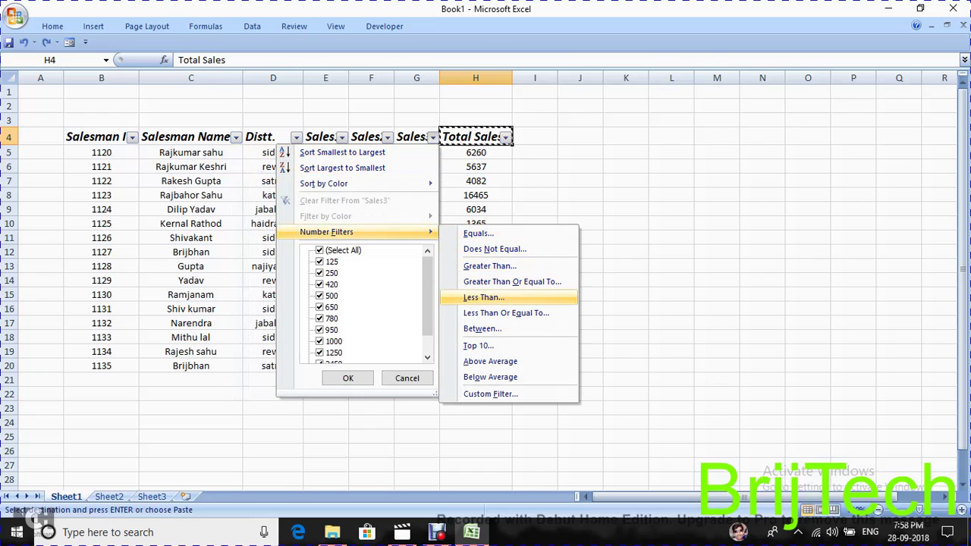
click(483, 298)
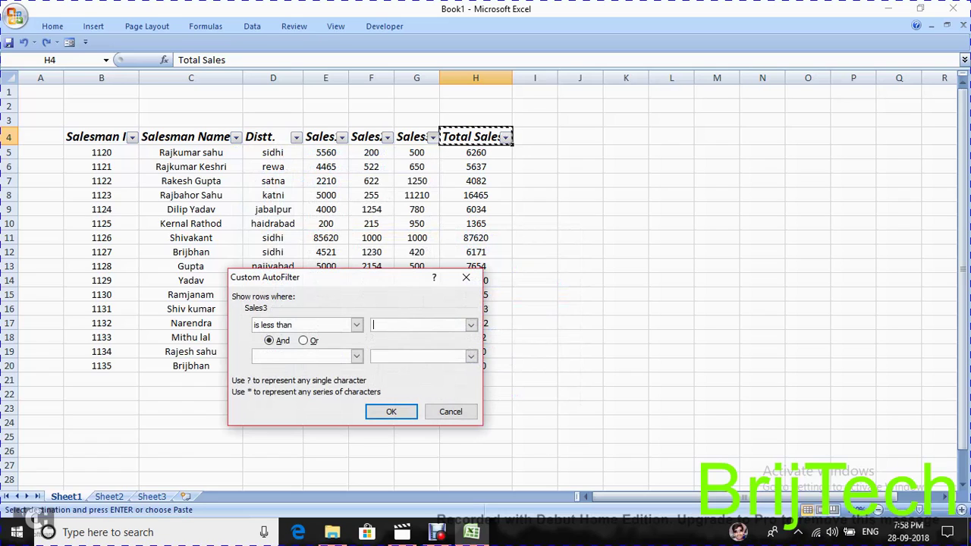
text(1000)
click(391, 411)
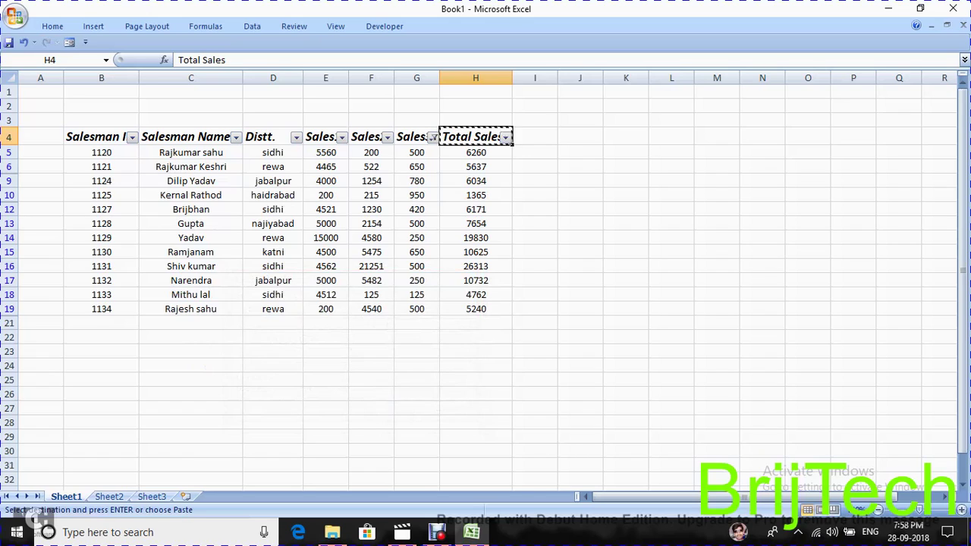
click(535, 152)
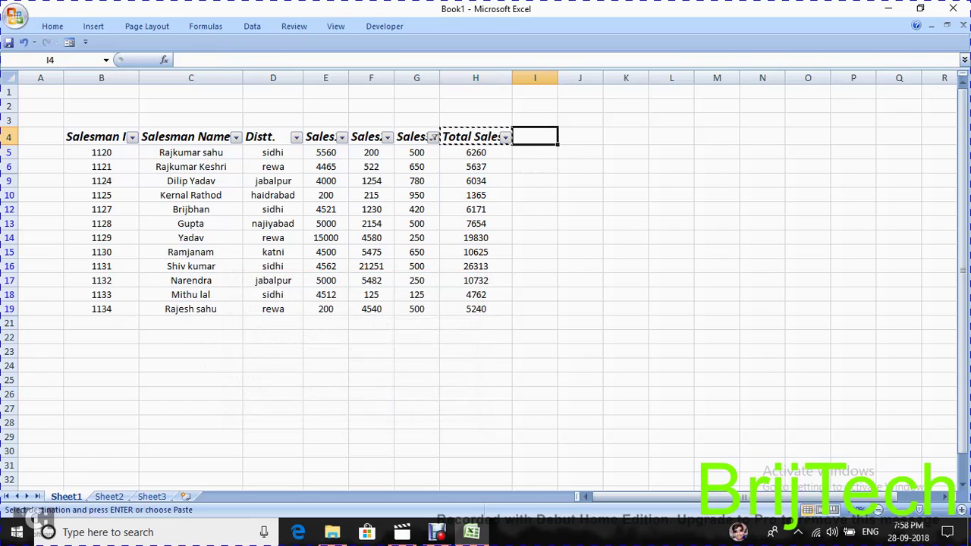
click(497, 138)
click(505, 137)
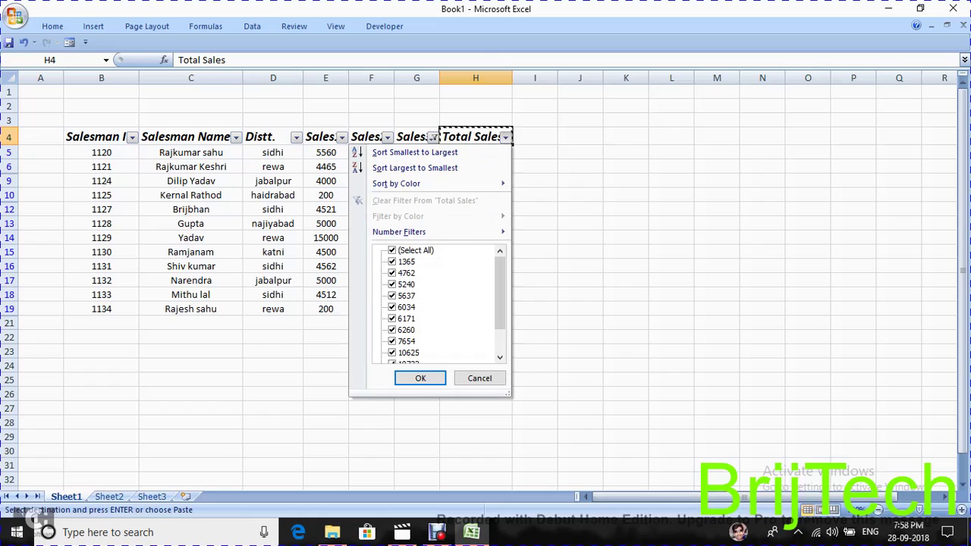
click(505, 138)
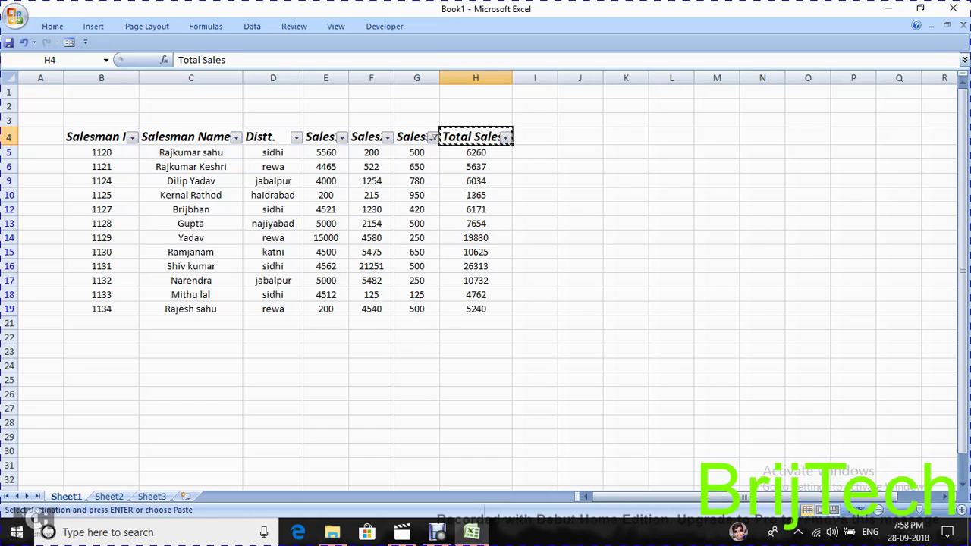
drag(91, 137, 485, 309)
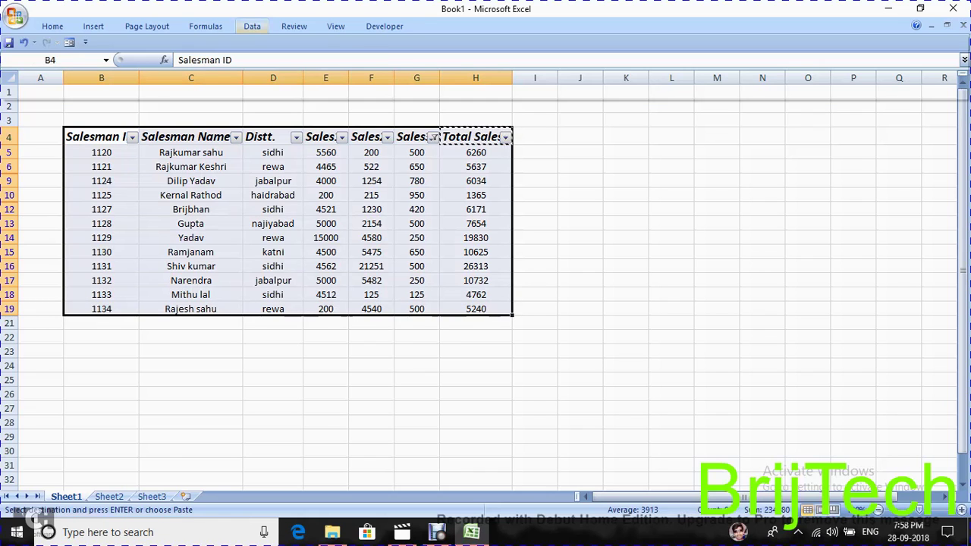
click(251, 25)
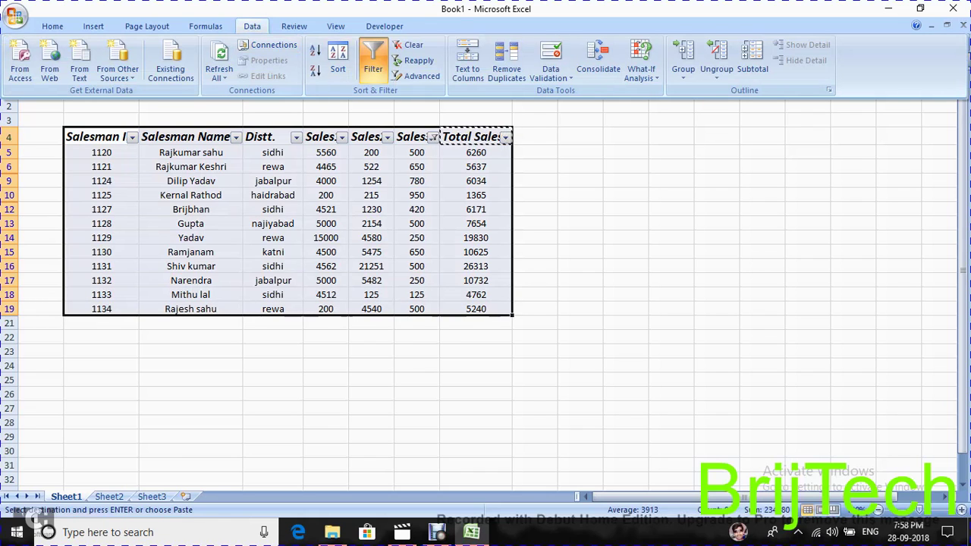
click(338, 61)
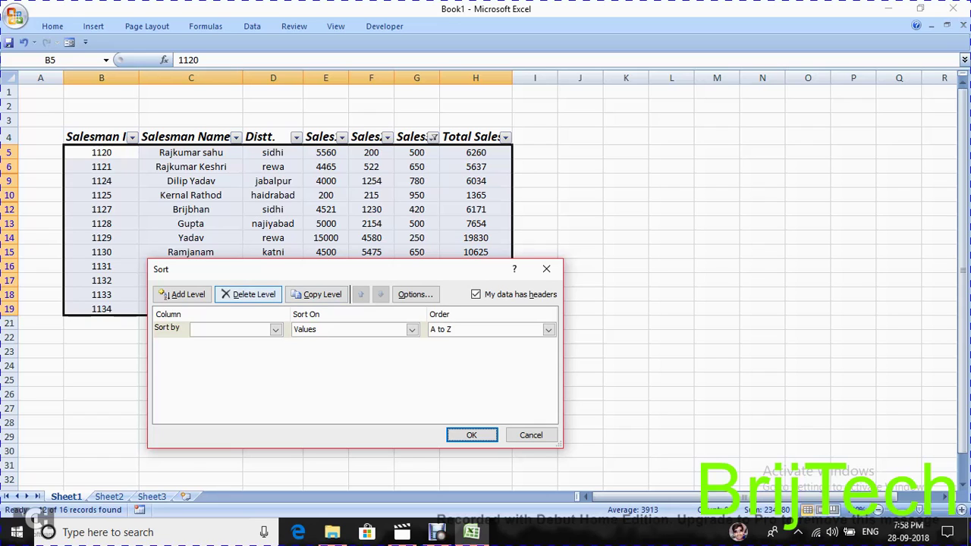
click(546, 268)
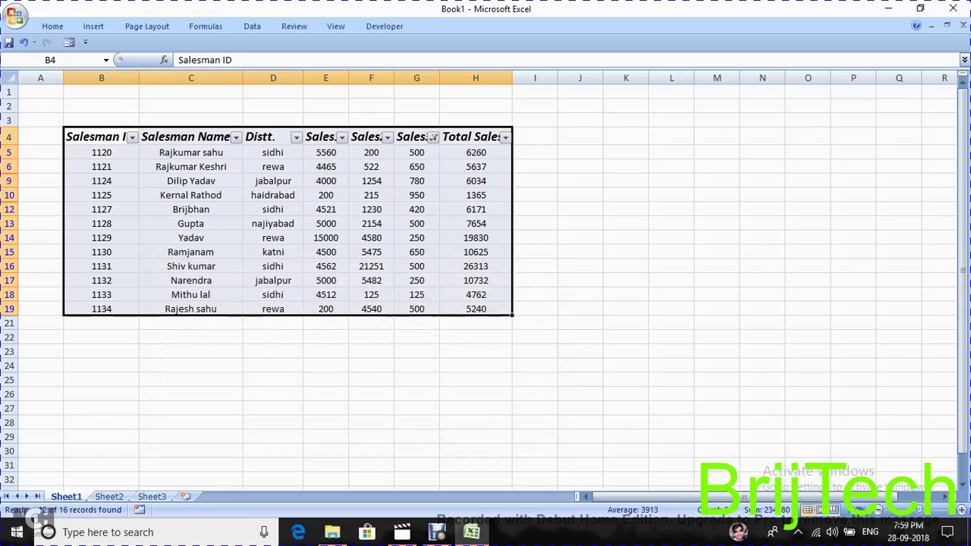
click(534, 223)
Sort only the selected names in C4:C19 Z to A, continuing with the current selection.
drag(190, 136, 190, 309)
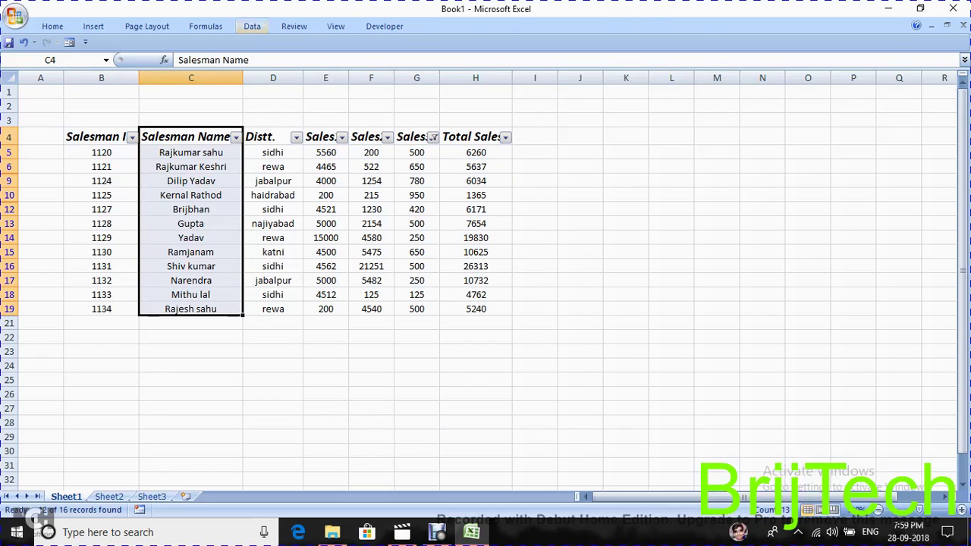
click(251, 26)
click(337, 57)
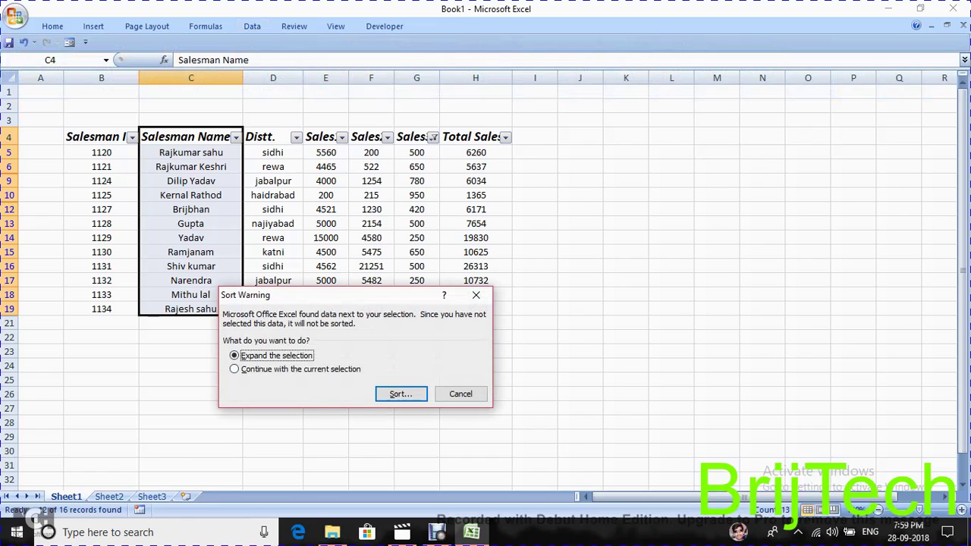
click(234, 369)
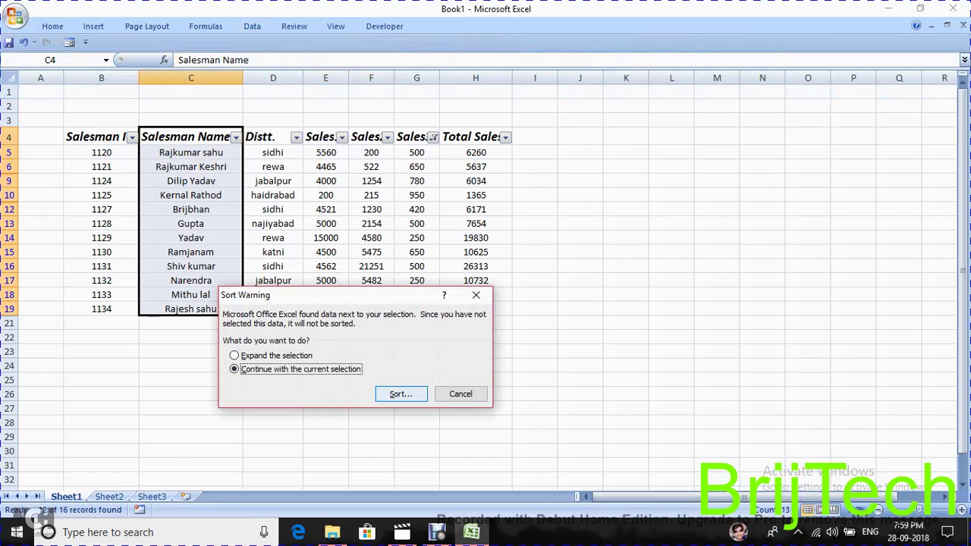
key(Return)
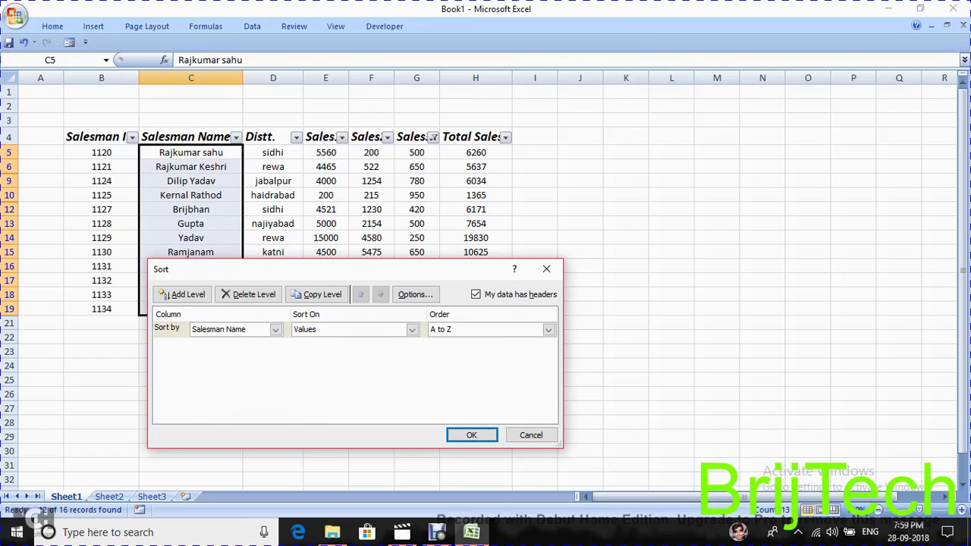
click(548, 329)
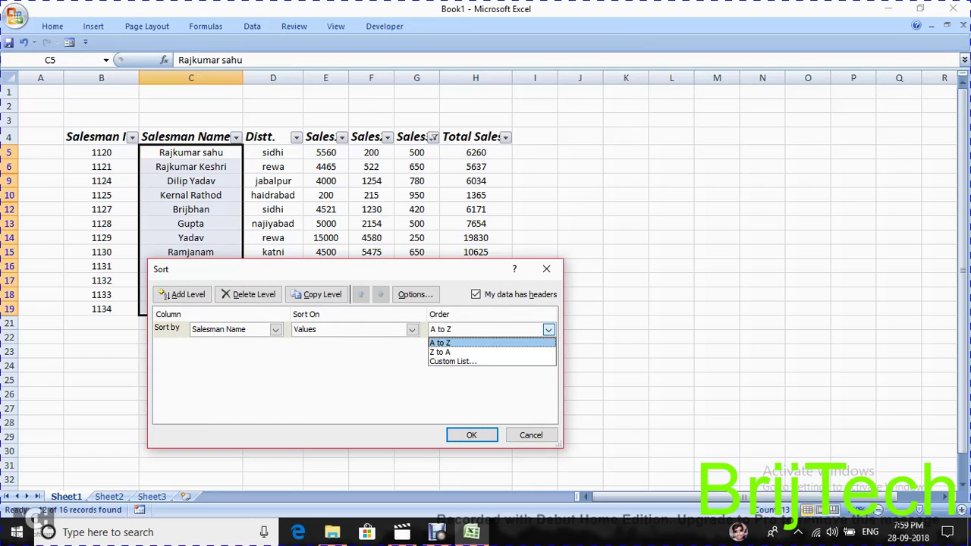
click(447, 352)
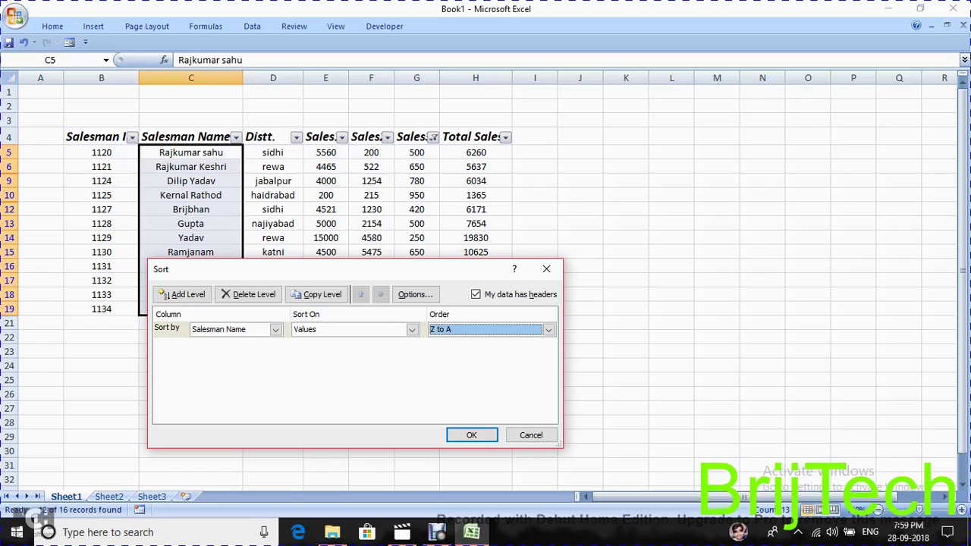
click(471, 435)
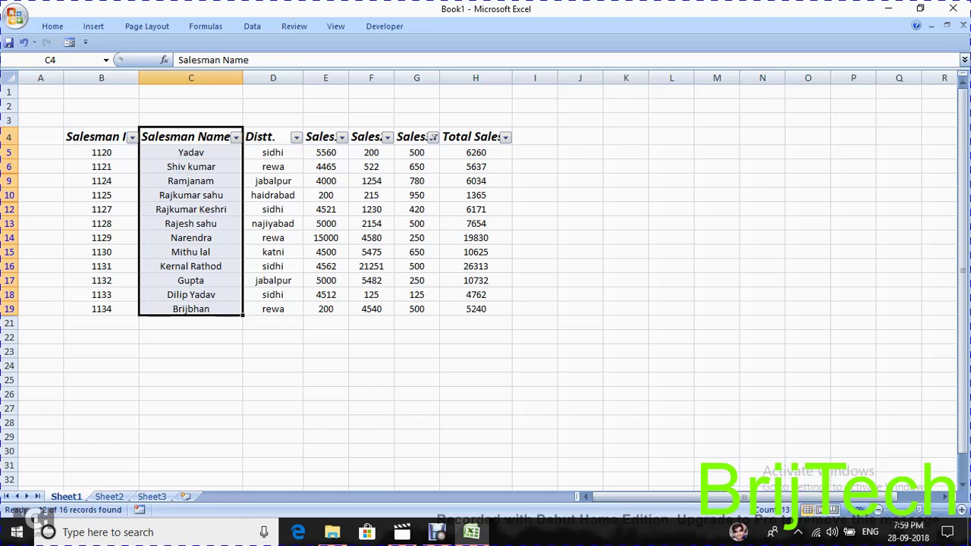
Re-sort the selected names A to Z, Brijbhan to Yadav, keeping other columns unchanged.
click(252, 26)
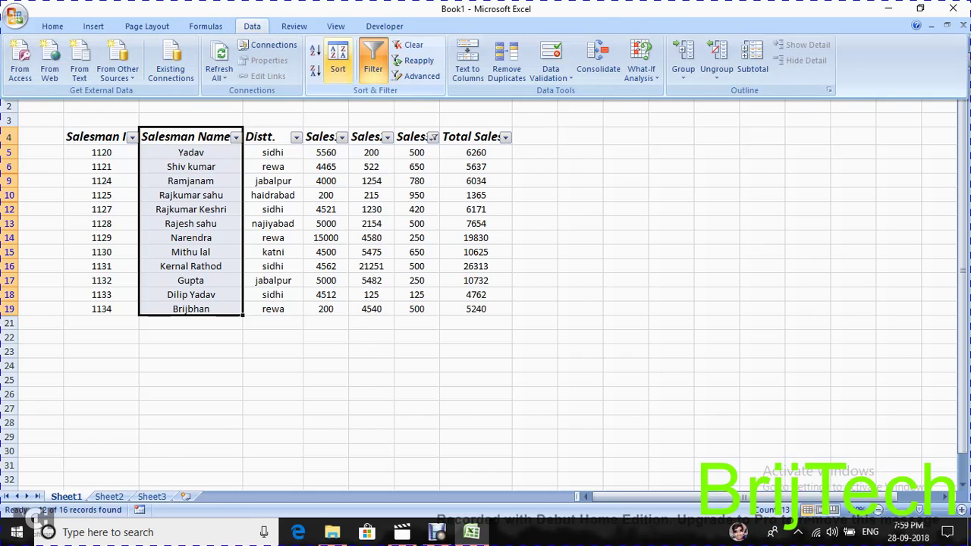
click(338, 61)
click(234, 368)
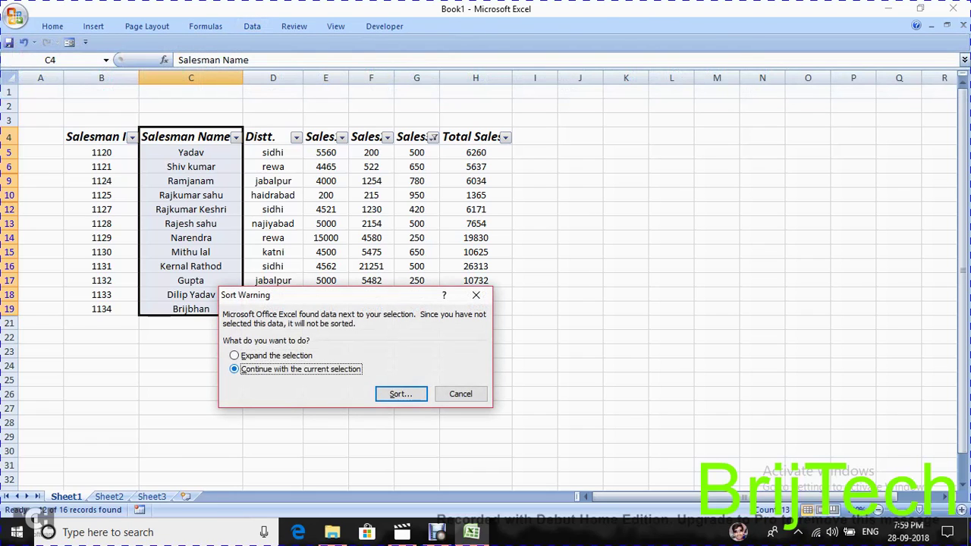
click(400, 394)
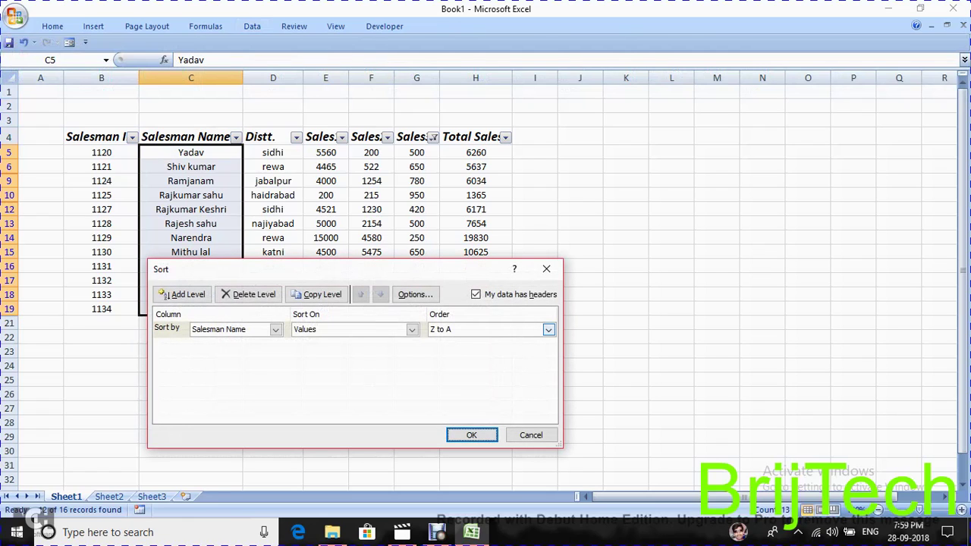
click(547, 329)
click(455, 341)
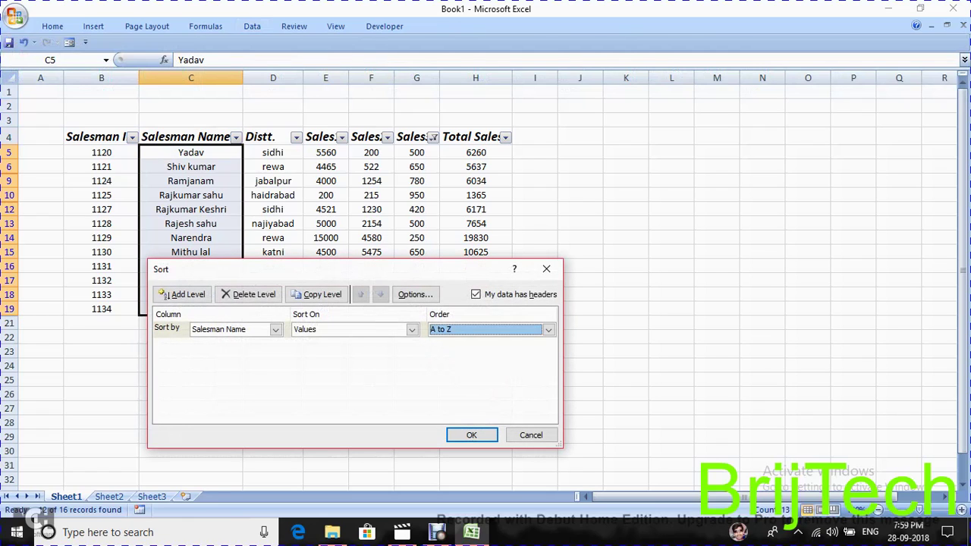
click(471, 435)
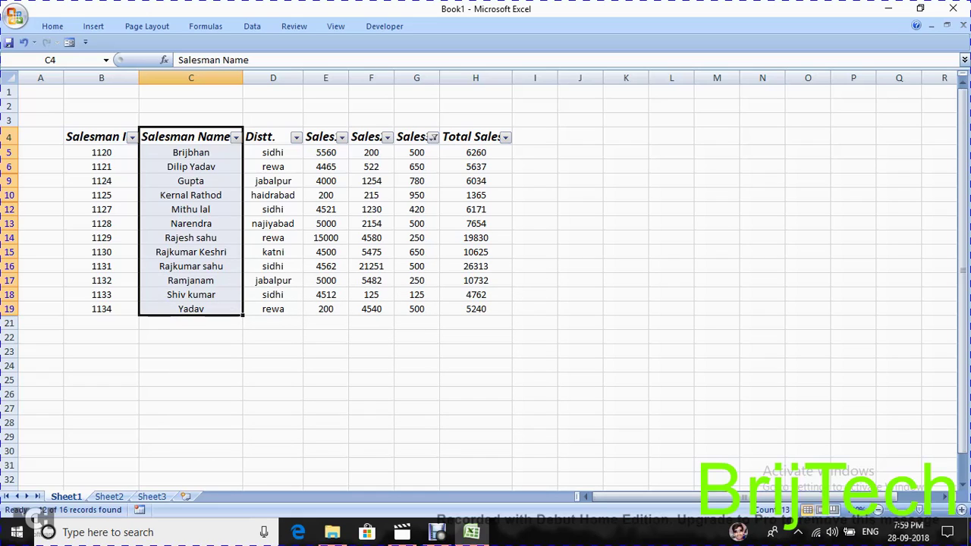
click(671, 266)
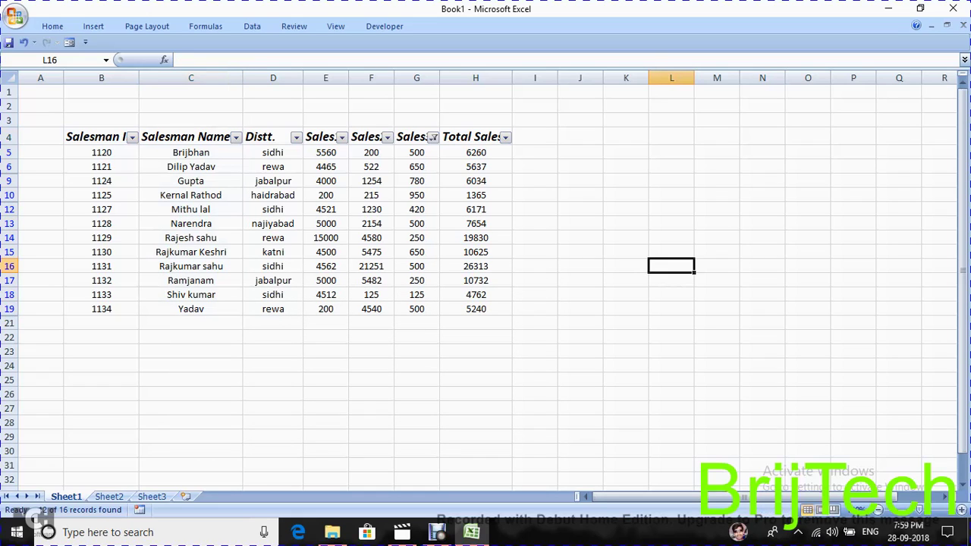